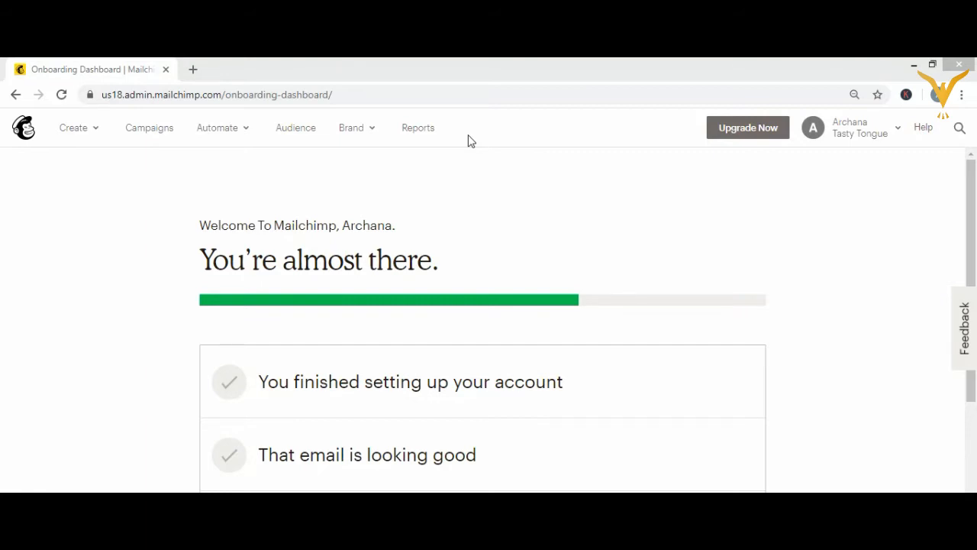
Step: Open the contact import for the Tasty Tongue audience
{"action": "left_click", "coordinate": [297, 134]}
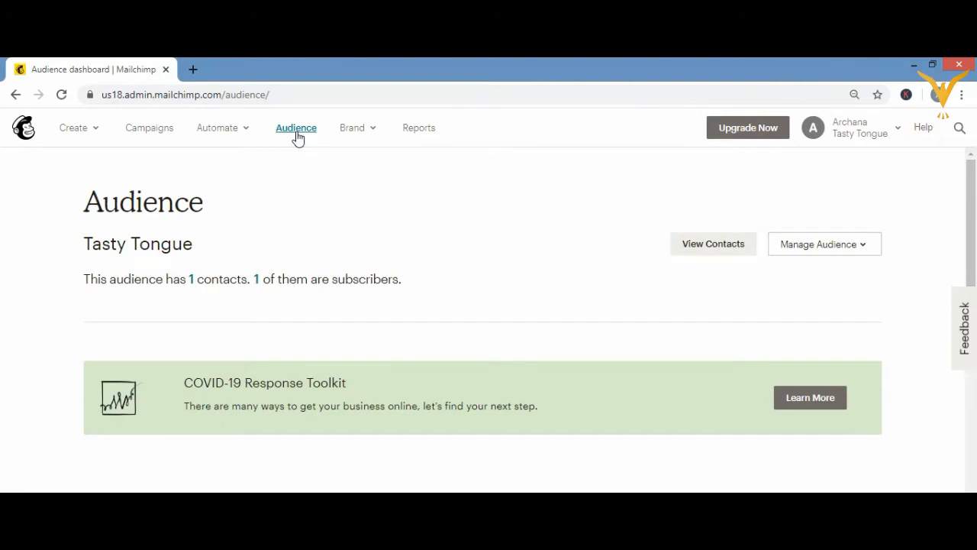
{"action": "left_click", "coordinate": [831, 244]}
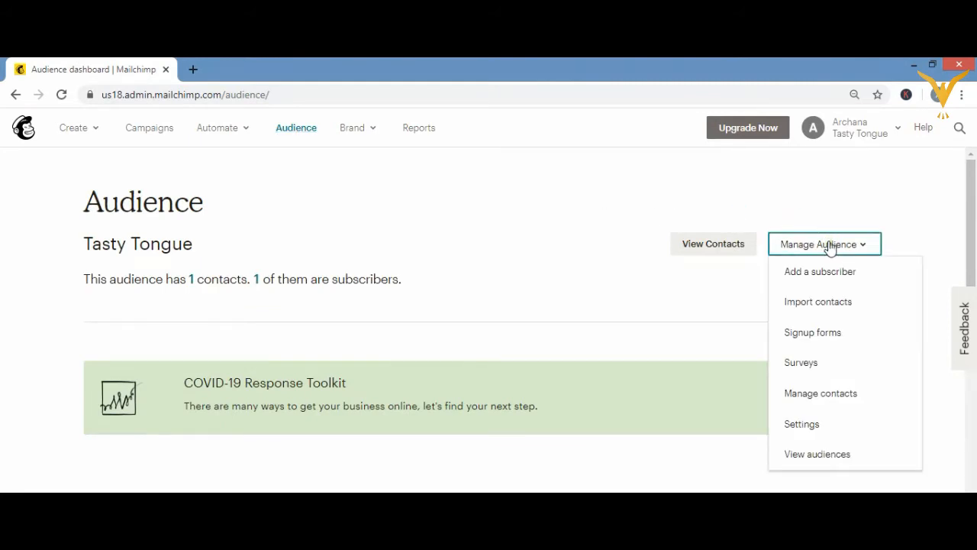
{"action": "left_click", "coordinate": [796, 304]}
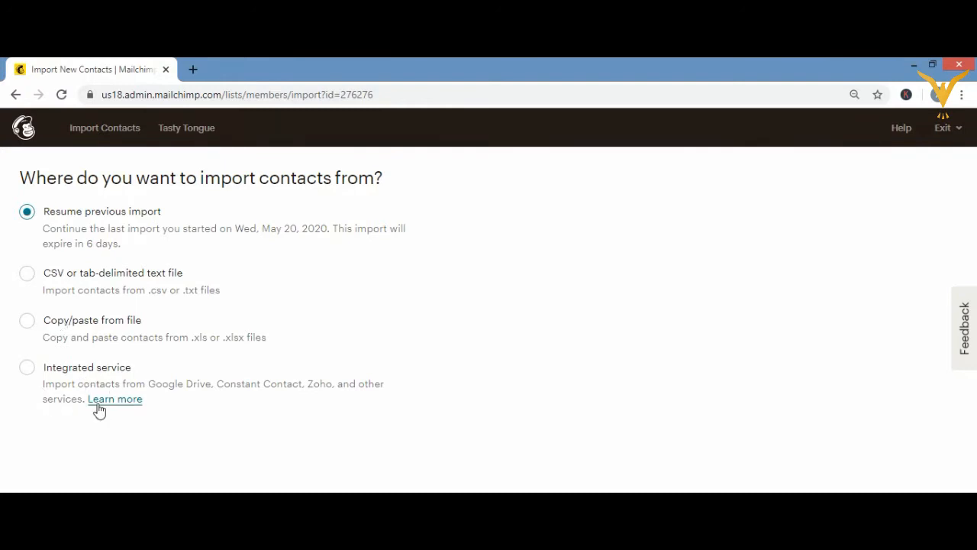
Step: Choose Copy/paste from file as the import source and continue to the contact info form
{"action": "left_click", "coordinate": [27, 370]}
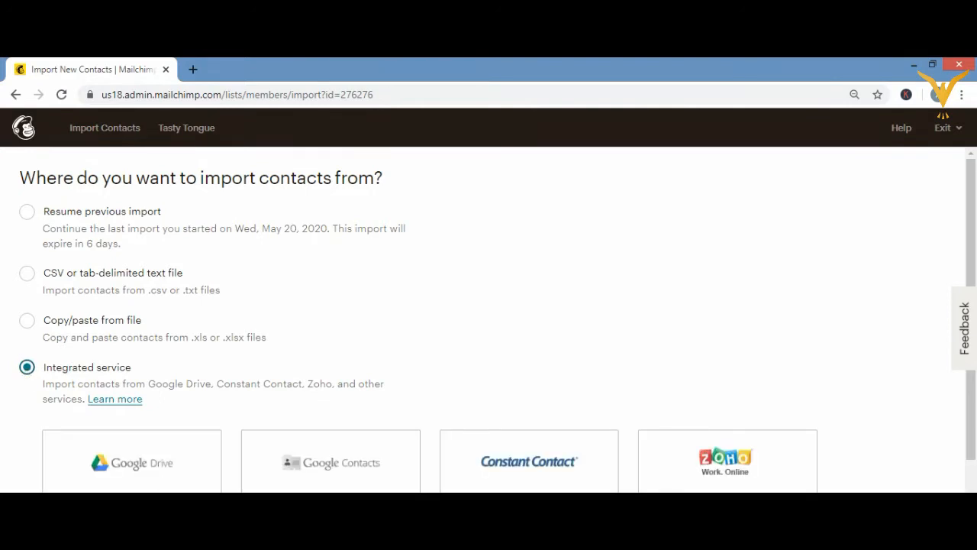
{"action": "scroll", "coordinate": [497, 325], "scroll_direction": "down", "scroll_amount": 1}
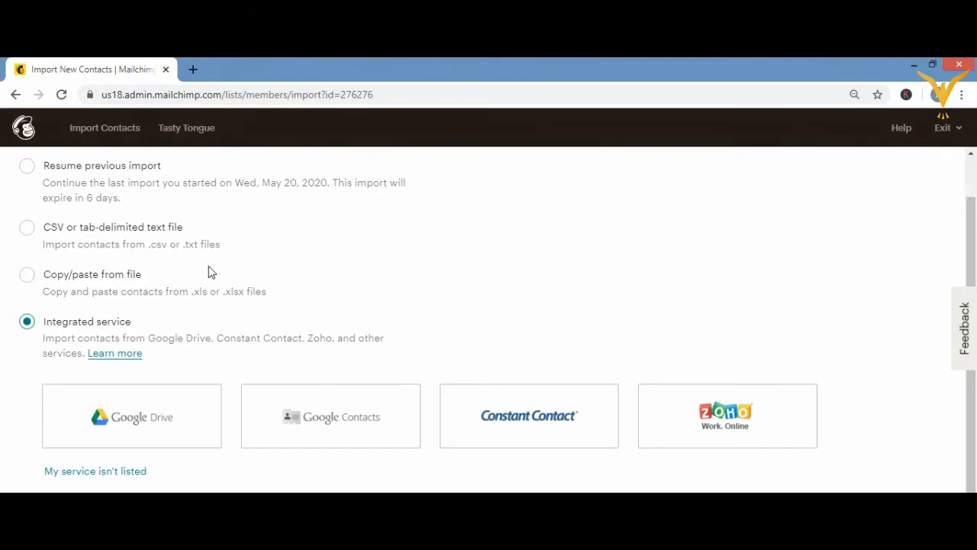
{"action": "left_click", "coordinate": [27, 275]}
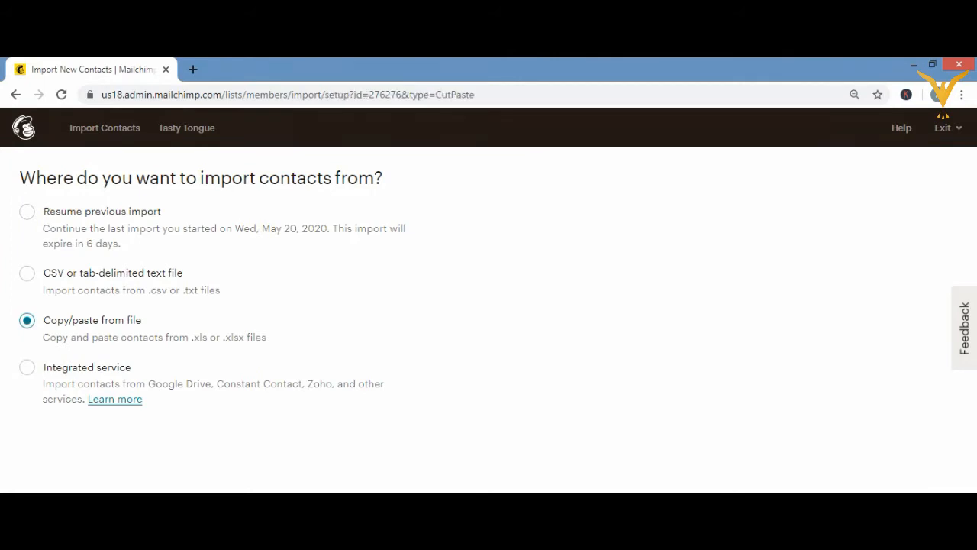
{"action": "right_click", "coordinate": [879, 524]}
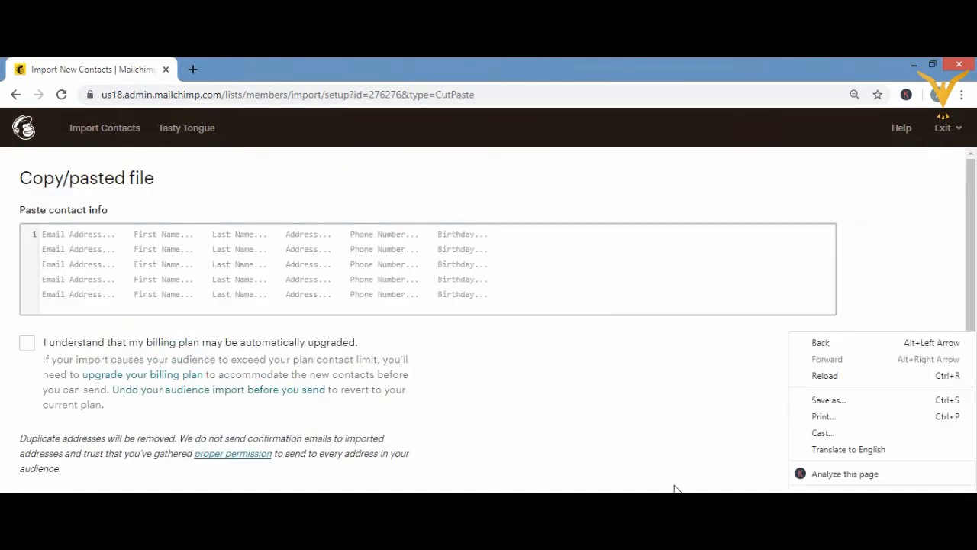
{"action": "left_click", "coordinate": [427, 330]}
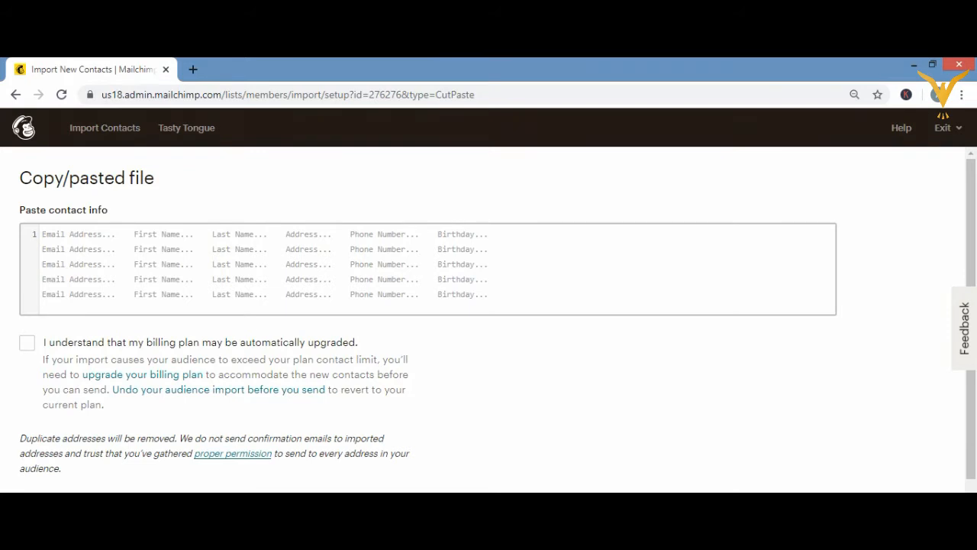
Step: Switch to Excel and copy the contact table in cells A1 to C4 of Book1
{"action": "key", "text": "alt+Tab"}
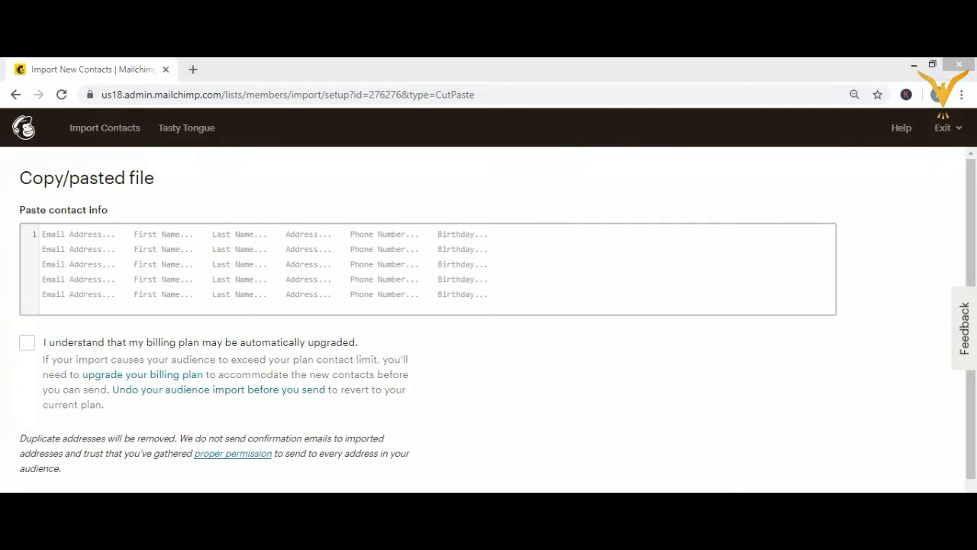
{"action": "key", "text": "alt+Tab"}
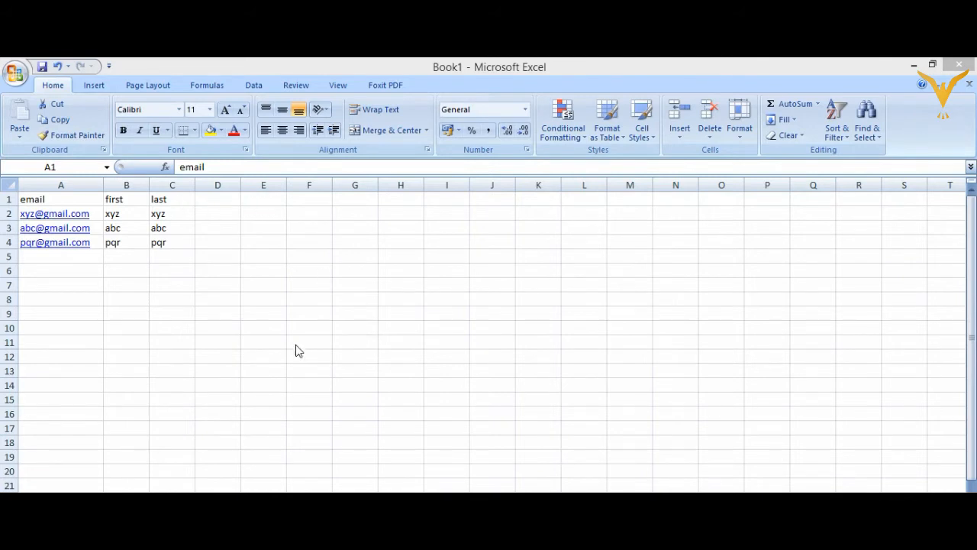
{"action": "left_click", "coordinate": [88, 199]}
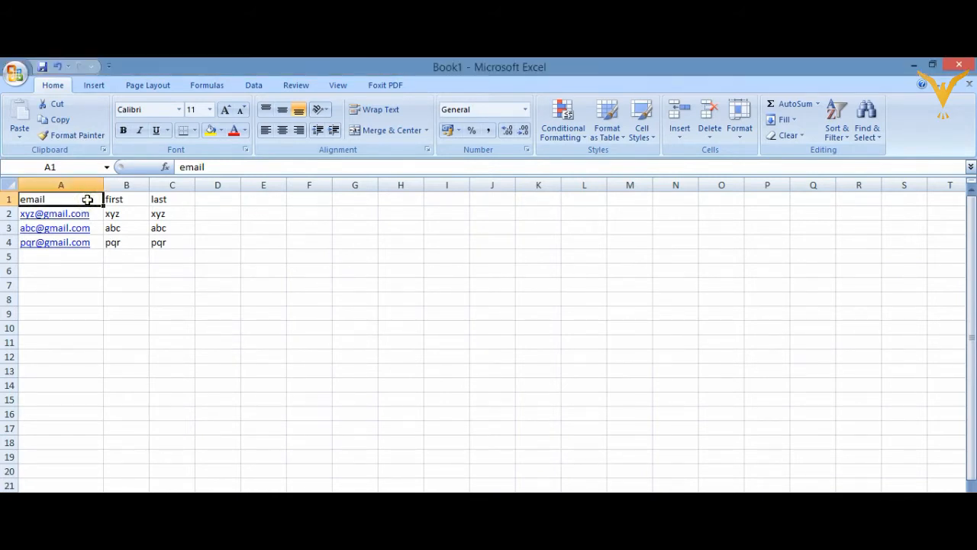
{"action": "key", "text": "ctrl+a"}
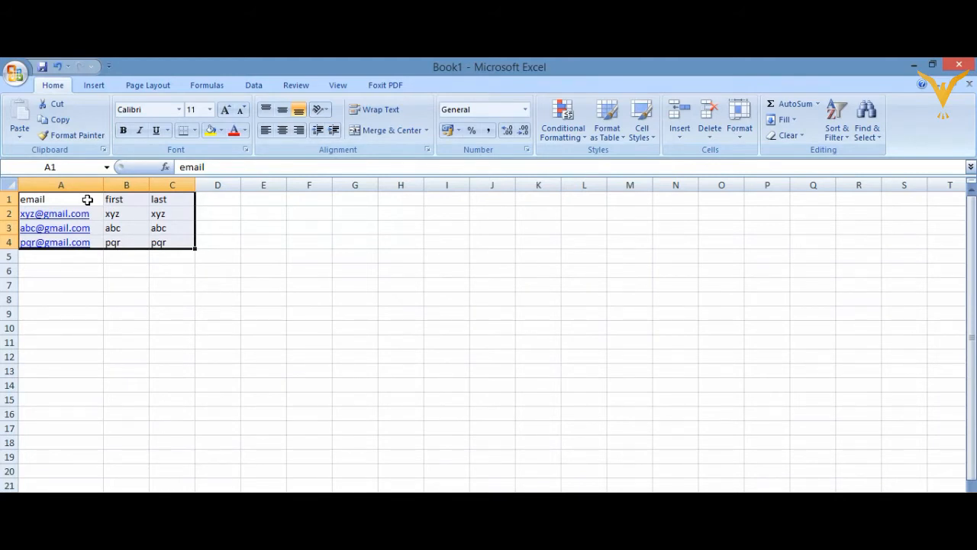
{"action": "key", "text": "ctrl+c"}
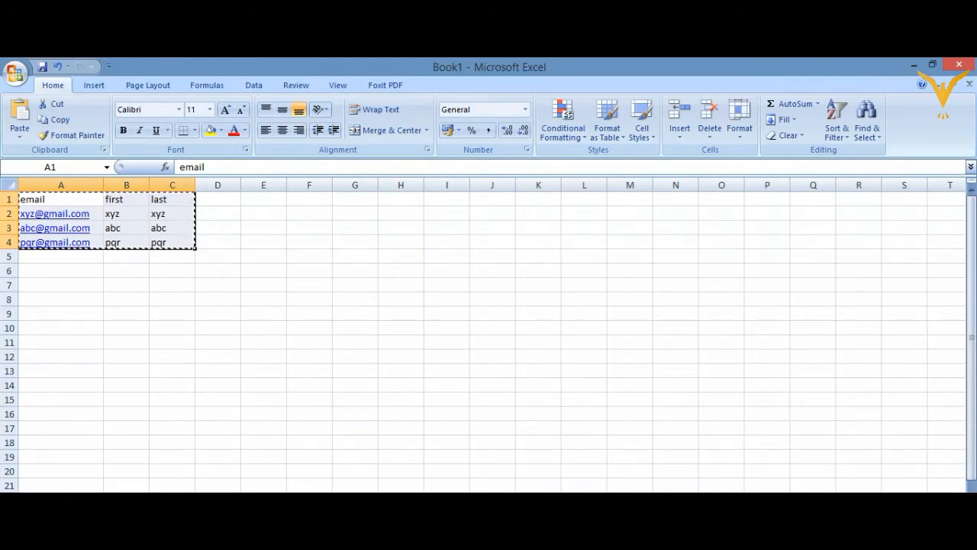
Step: Switch back to Mailchimp and paste the copied contact table into the contact info box
{"action": "key", "text": "alt+Tab"}
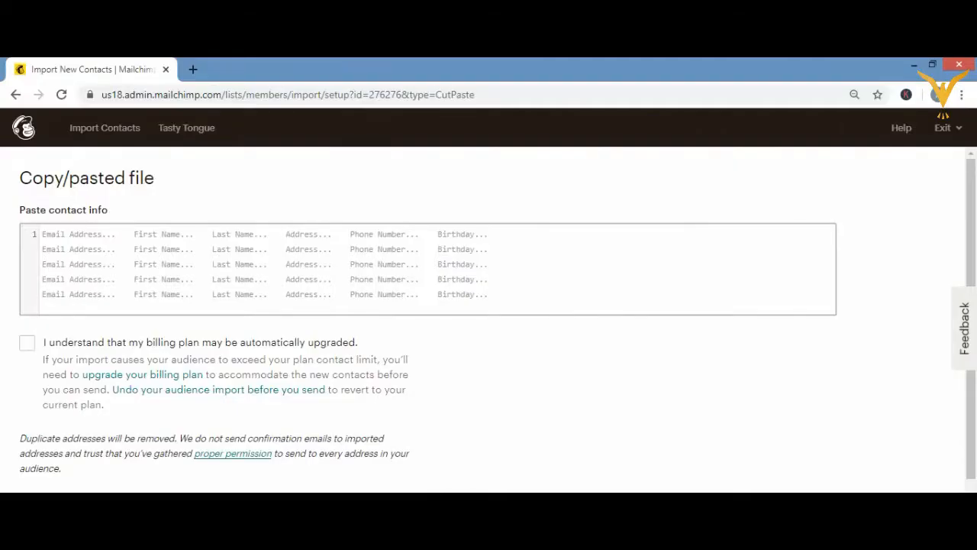
{"action": "left_click", "coordinate": [126, 262]}
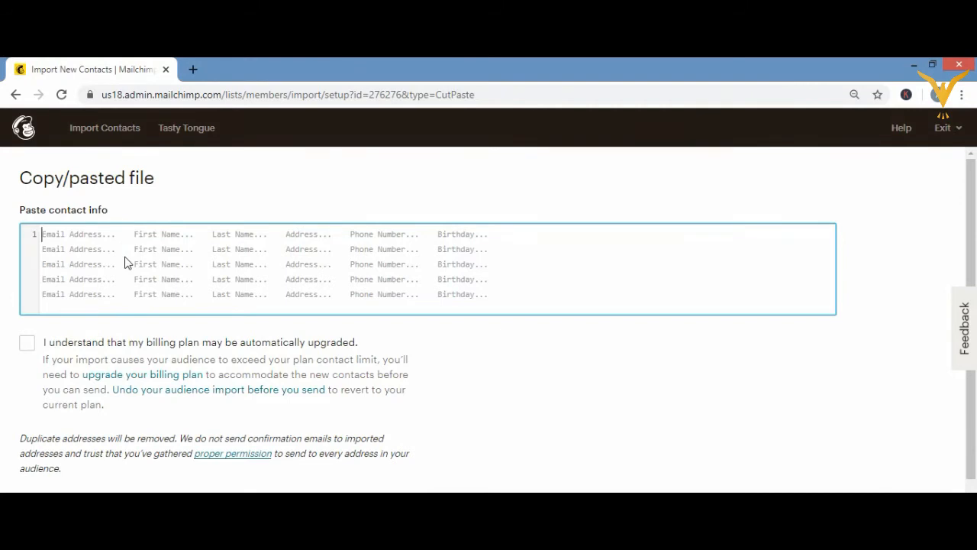
{"action": "key", "text": "ctrl+v"}
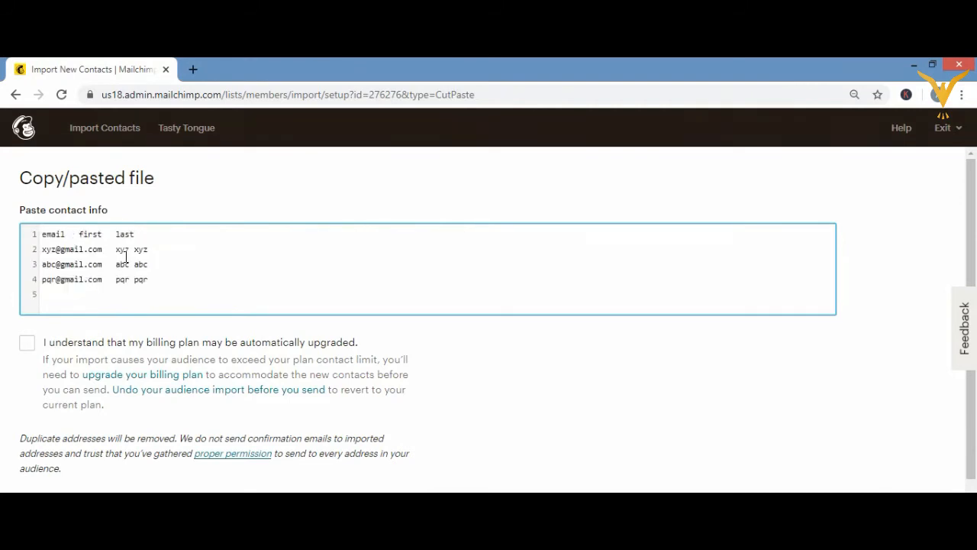
Step: Align the pasted first and last columns with tabs in every row and accept the possible automatic billing plan upgrade
{"action": "left_click", "coordinate": [79, 234]}
{"action": "left_click", "coordinate": [134, 249]}
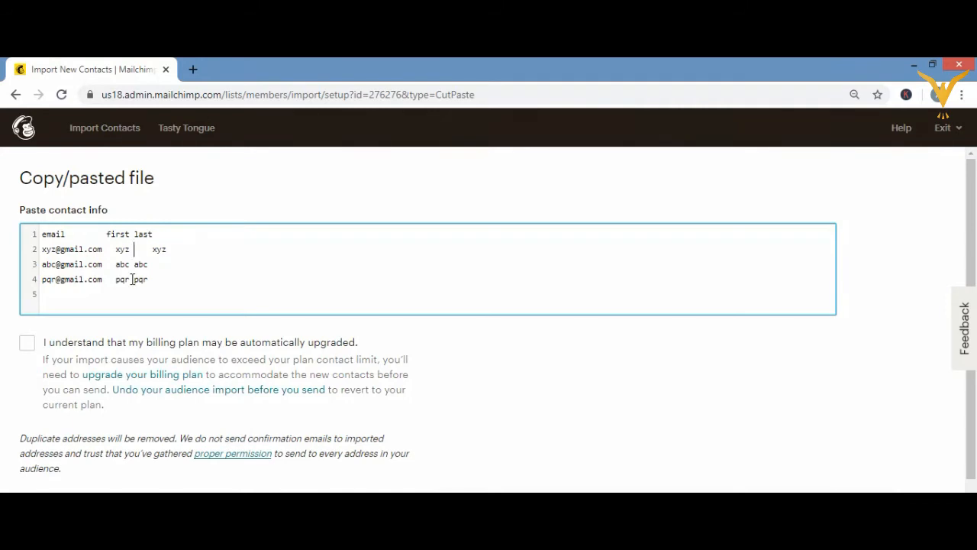
{"action": "left_click", "coordinate": [131, 264]}
{"action": "left_click", "coordinate": [131, 278]}
{"action": "key", "text": "Tab"}
{"action": "left_click", "coordinate": [133, 234]}
{"action": "key", "text": "Tab"}
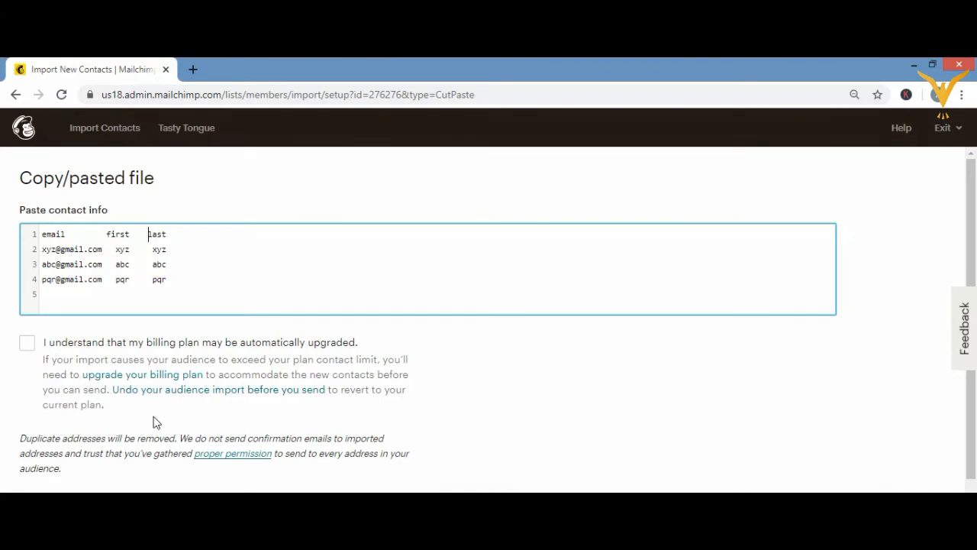
{"action": "left_click", "coordinate": [25, 346]}
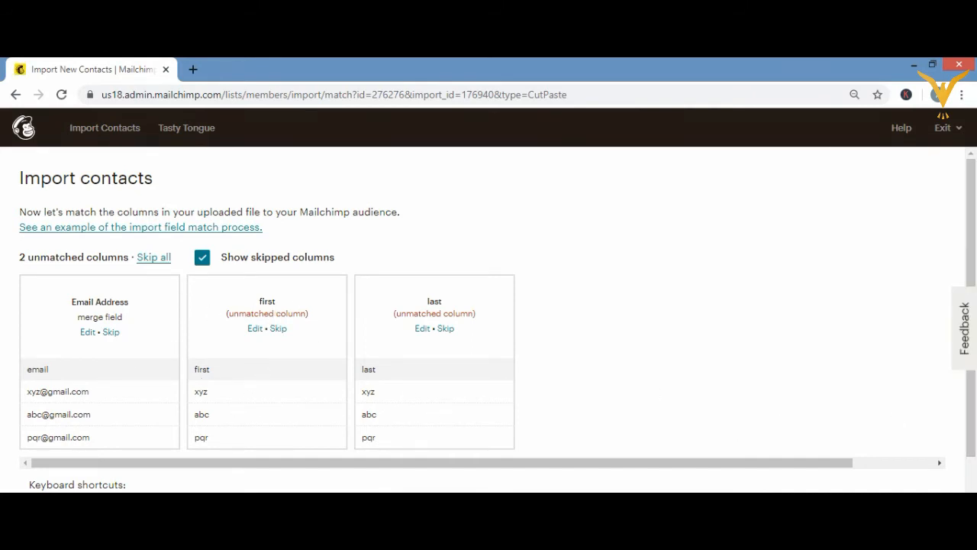
Step: Save the email column's match to the Email Address field
{"action": "scroll", "coordinate": [769, 400], "scroll_direction": "down", "scroll_amount": 1}
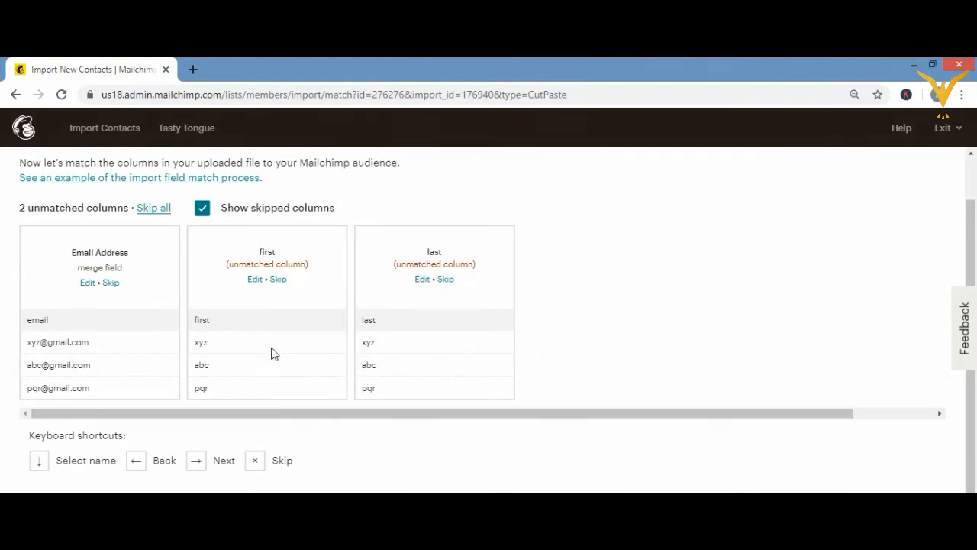
{"action": "left_click", "coordinate": [261, 312]}
{"action": "left_click", "coordinate": [213, 316]}
{"action": "left_click", "coordinate": [88, 283]}
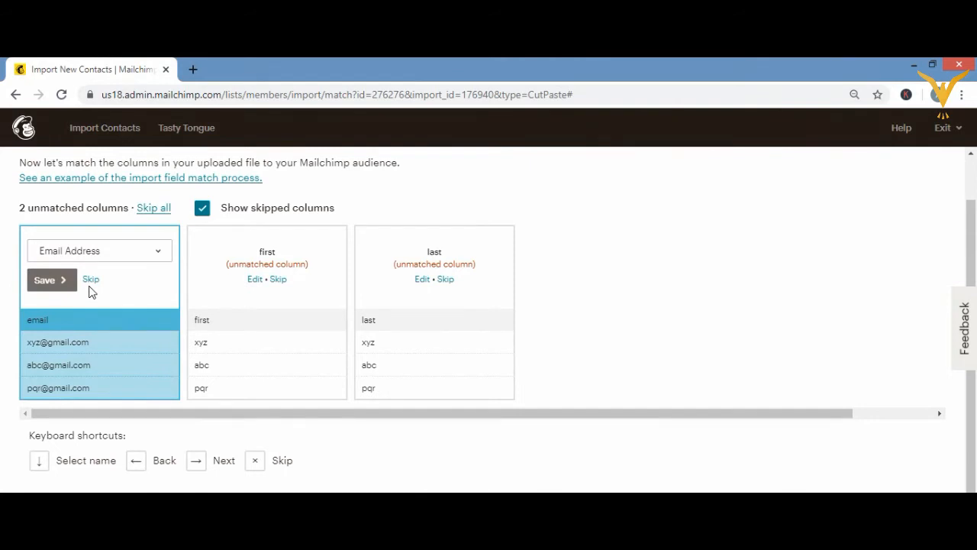
{"action": "left_click", "coordinate": [48, 280]}
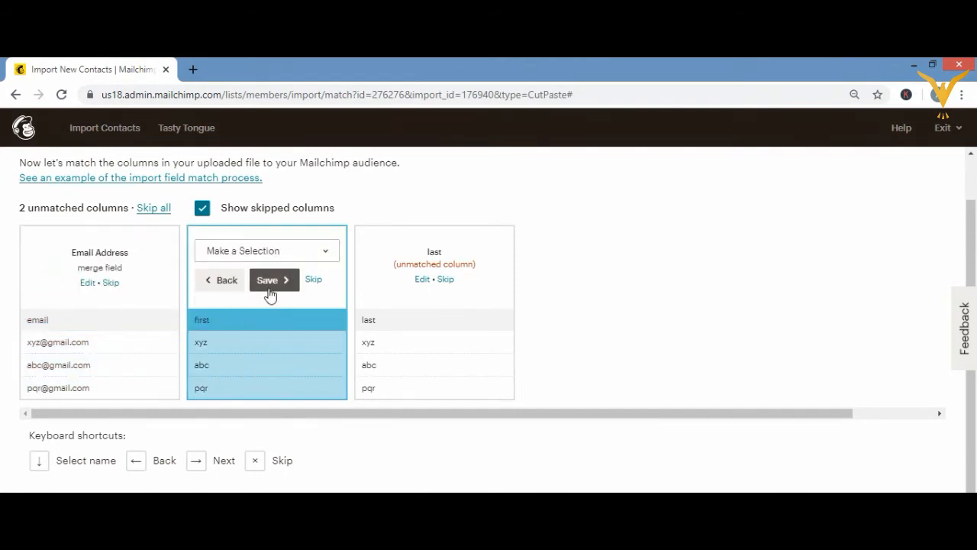
Step: Skip the unmatched first and last columns in the import
{"action": "left_click", "coordinate": [272, 281]}
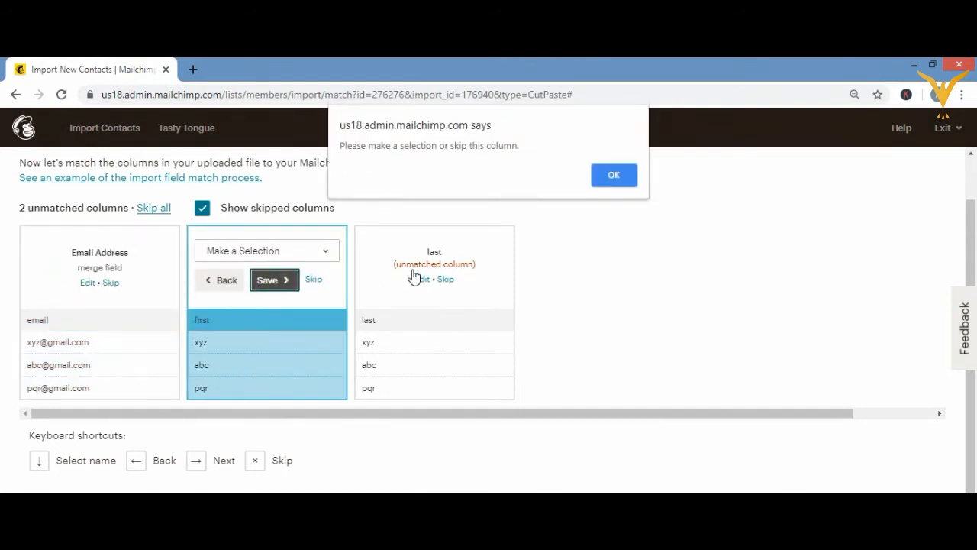
{"action": "left_click", "coordinate": [614, 178]}
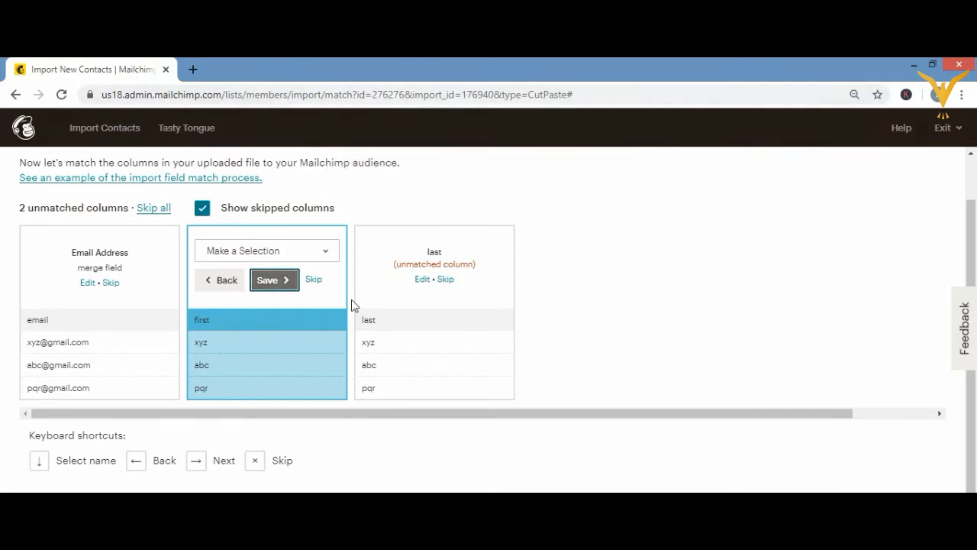
{"action": "left_click", "coordinate": [314, 280]}
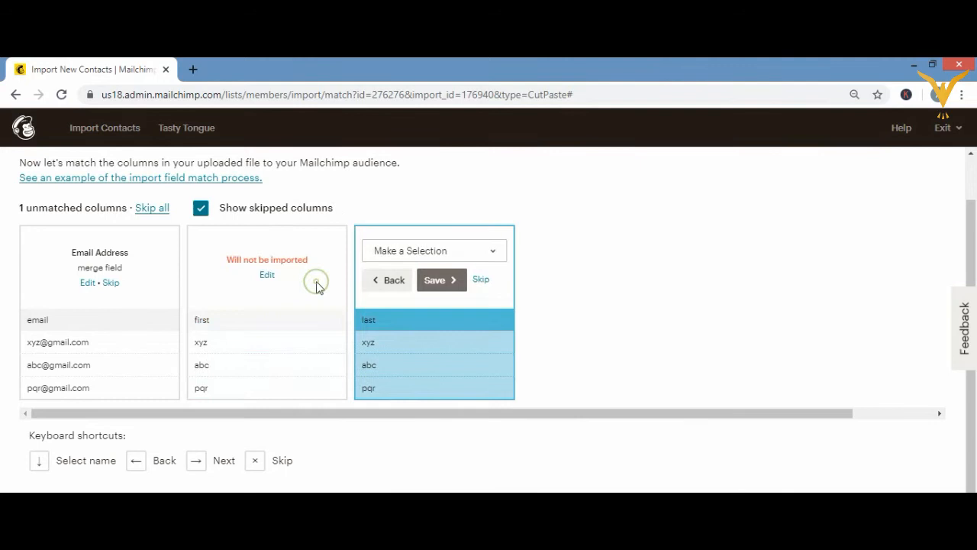
{"action": "left_click", "coordinate": [481, 281]}
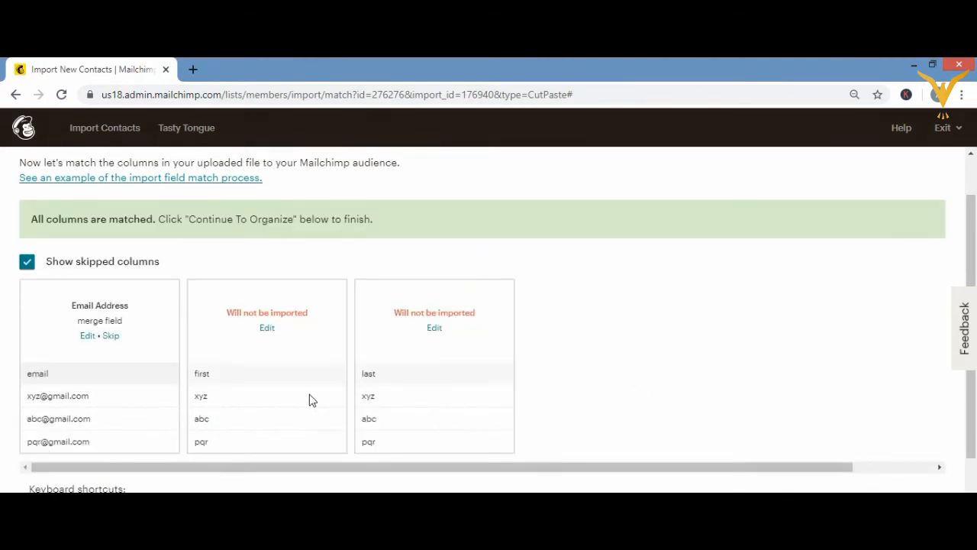
Step: Edit the skipped first column and match it to the First Name field
{"action": "left_click", "coordinate": [266, 330]}
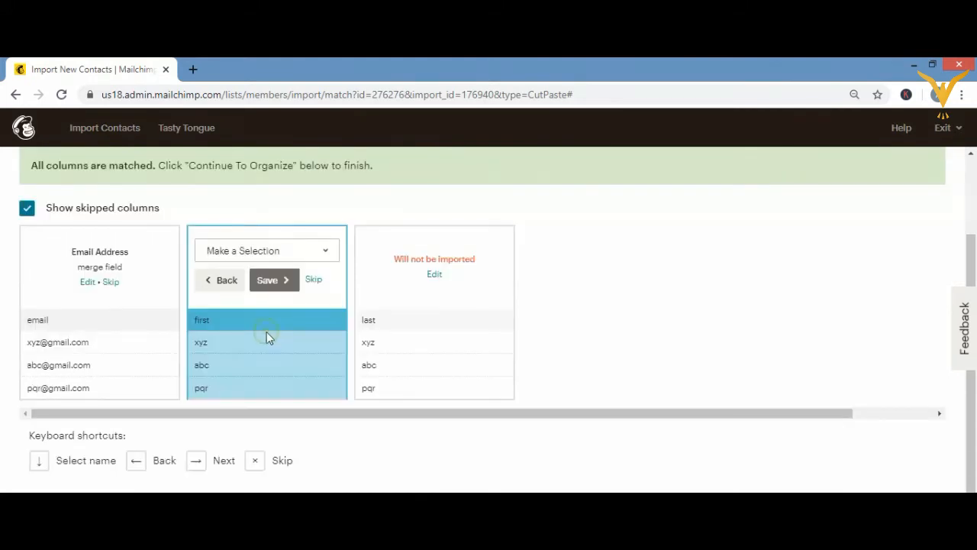
{"action": "left_click", "coordinate": [278, 281]}
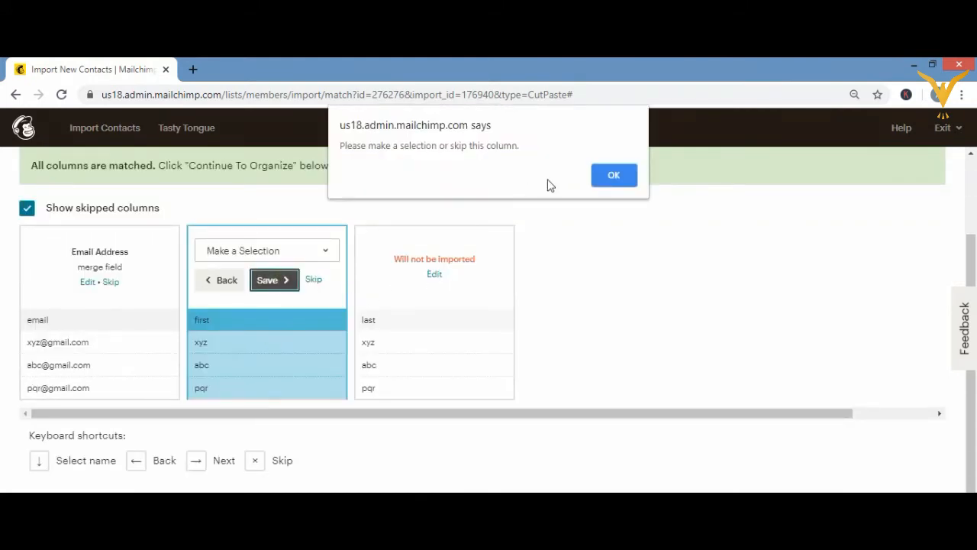
{"action": "left_click", "coordinate": [617, 177]}
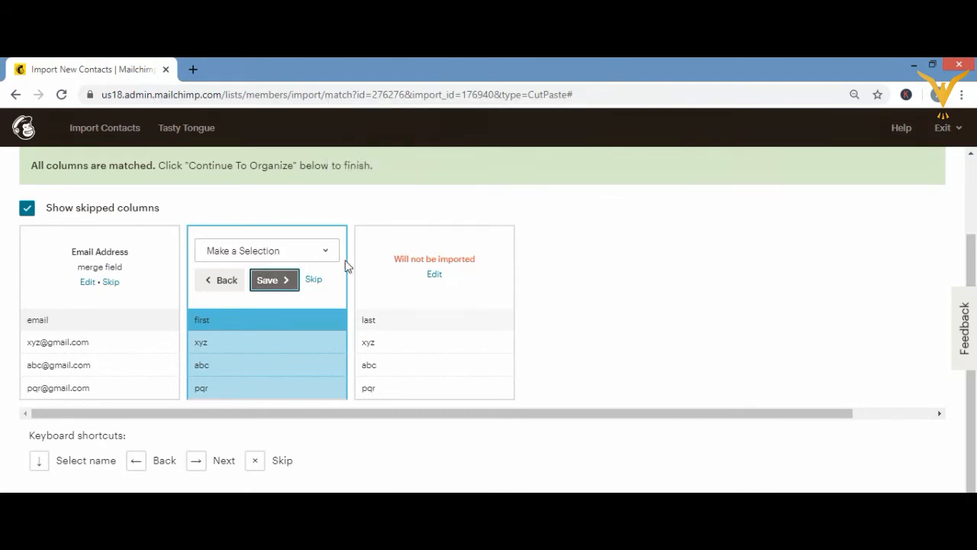
{"action": "left_click", "coordinate": [273, 289]}
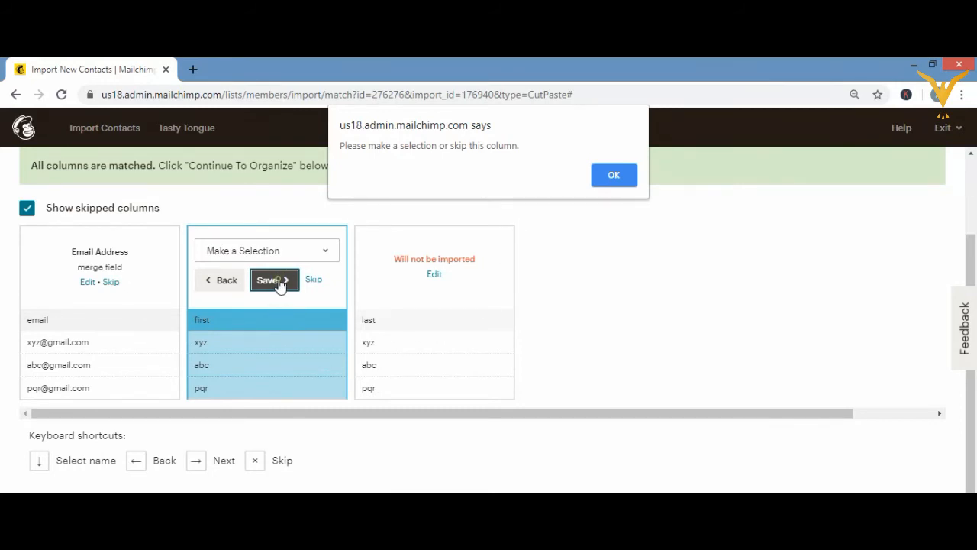
{"action": "left_click", "coordinate": [616, 173]}
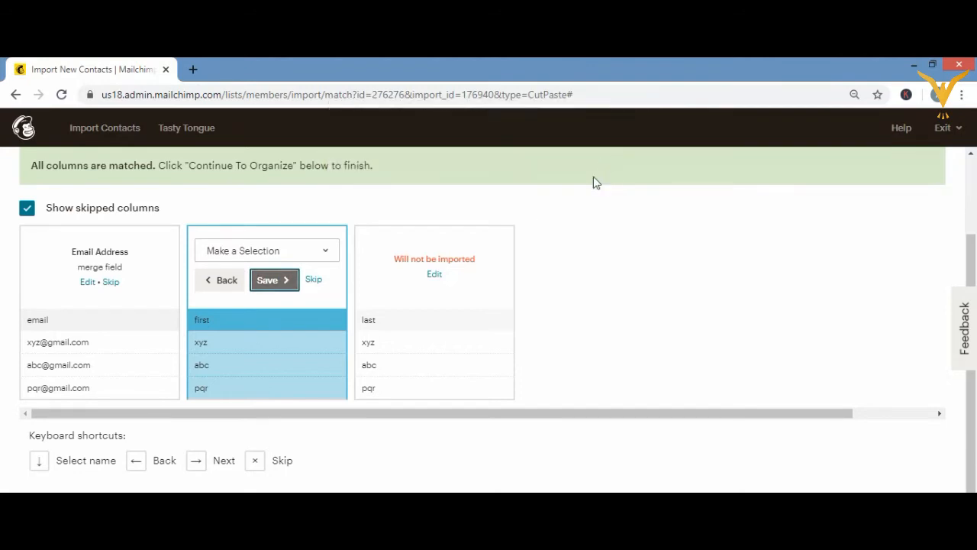
{"action": "left_click", "coordinate": [407, 314]}
{"action": "left_click", "coordinate": [397, 321]}
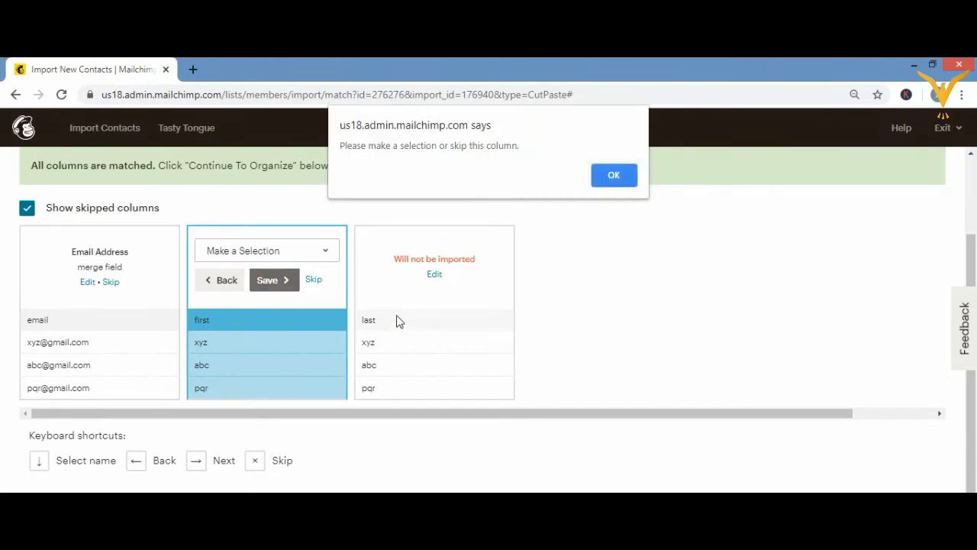
{"action": "left_click", "coordinate": [597, 174]}
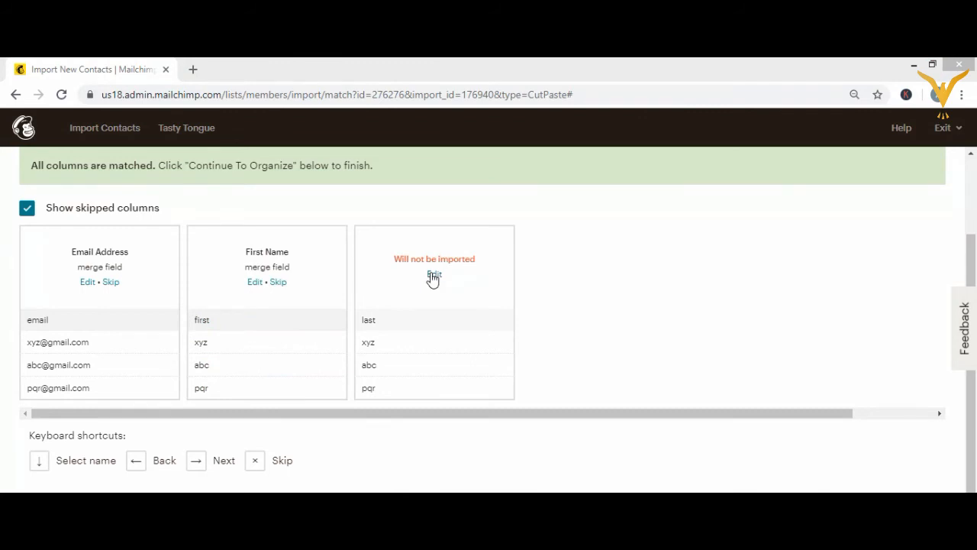
Step: Edit the skipped last column, match it to the Last Name field and save the match
{"action": "left_click", "coordinate": [434, 275]}
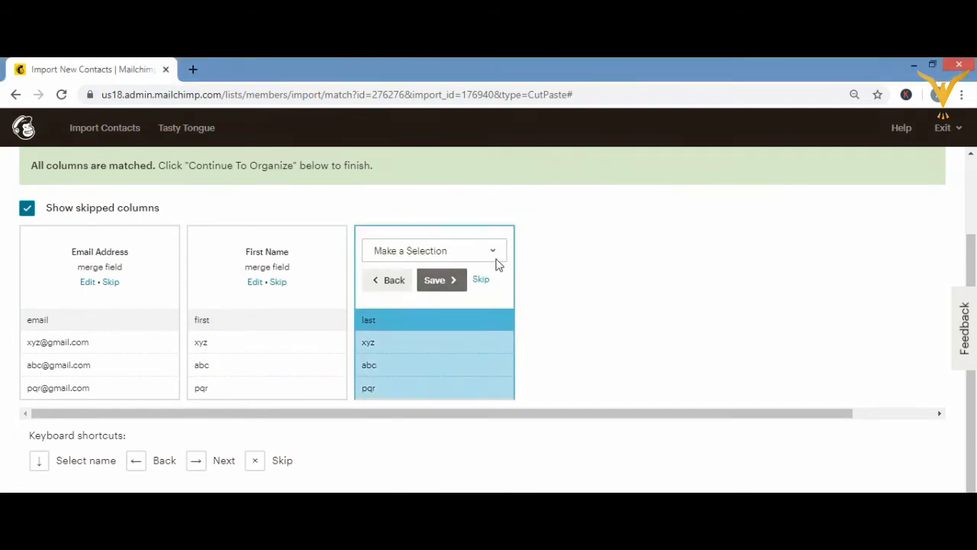
{"action": "left_click", "coordinate": [492, 252]}
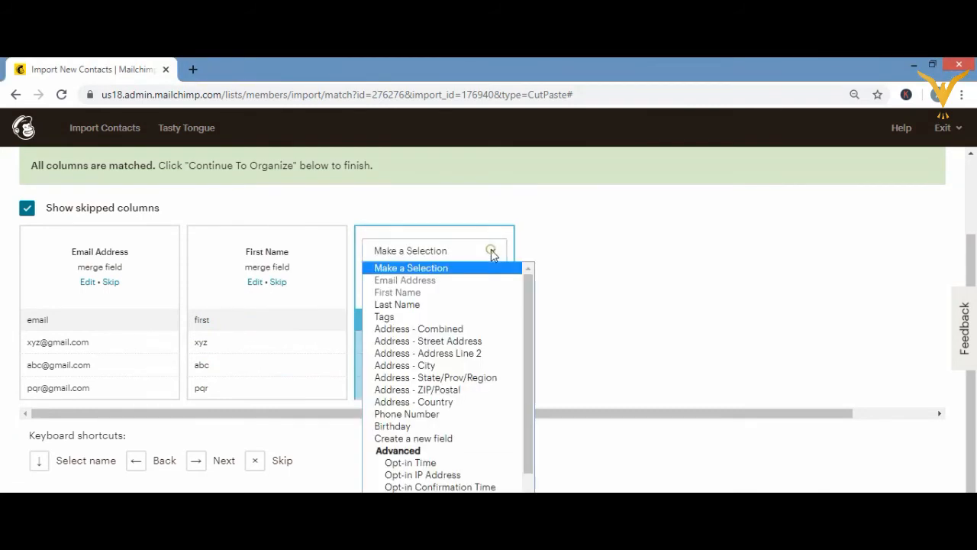
{"action": "left_click", "coordinate": [416, 306]}
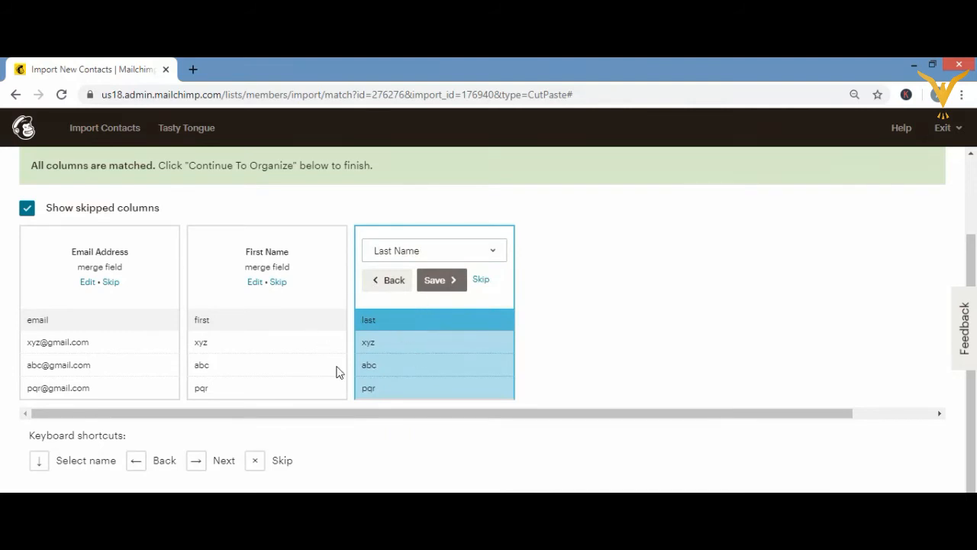
{"action": "left_click", "coordinate": [439, 280]}
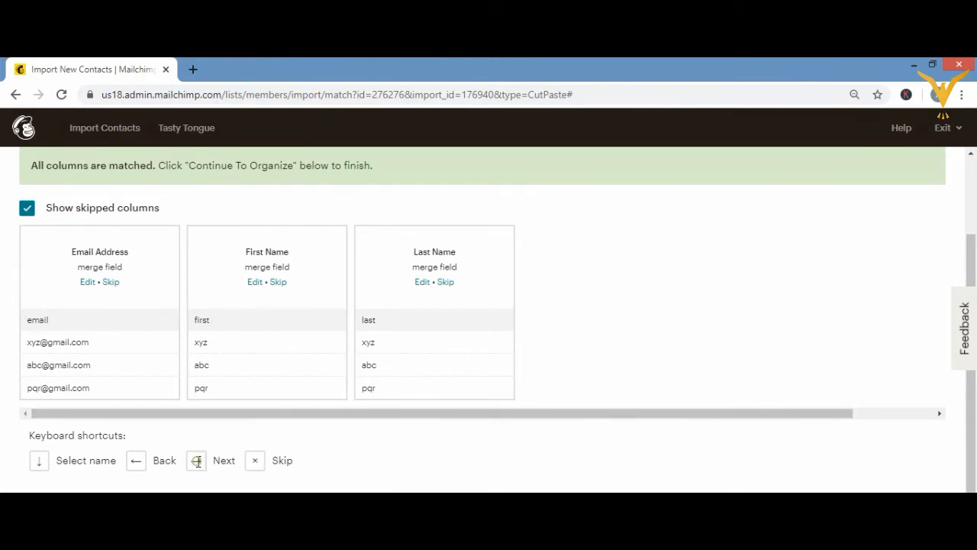
Step: Step through the matched columns and continue to organizing the imported contacts
{"action": "key", "text": "Right"}
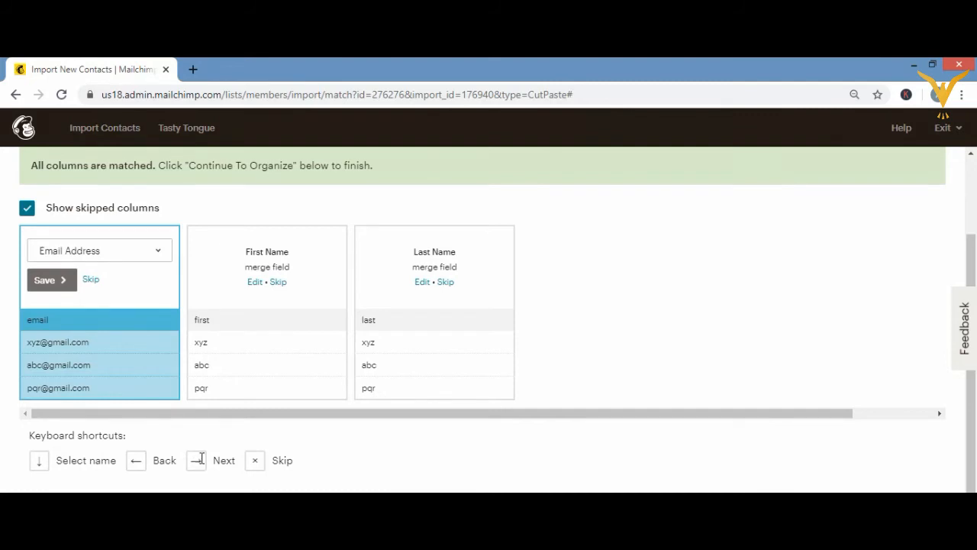
{"action": "key", "text": "Right"}
{"action": "key", "text": "Right"}
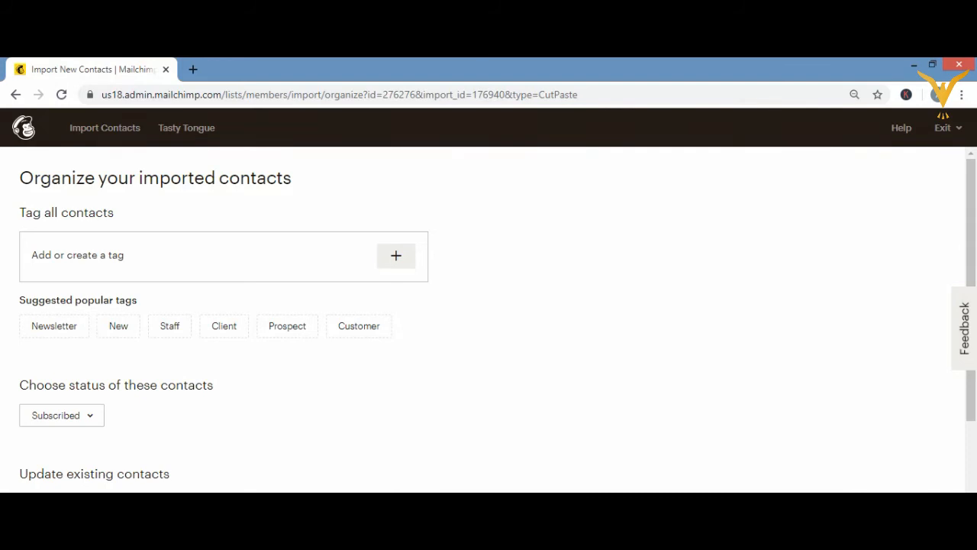
Step: Enable updating of existing contacts and view the available contact statuses without choosing another one
{"action": "scroll", "coordinate": [489, 320], "scroll_direction": "down", "scroll_amount": 2}
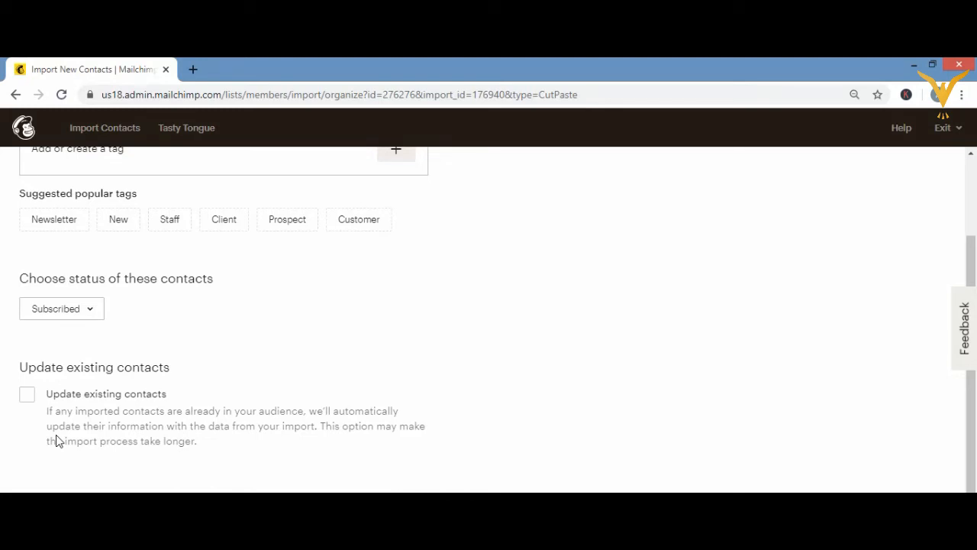
{"action": "left_click", "coordinate": [27, 395]}
{"action": "left_click", "coordinate": [90, 310]}
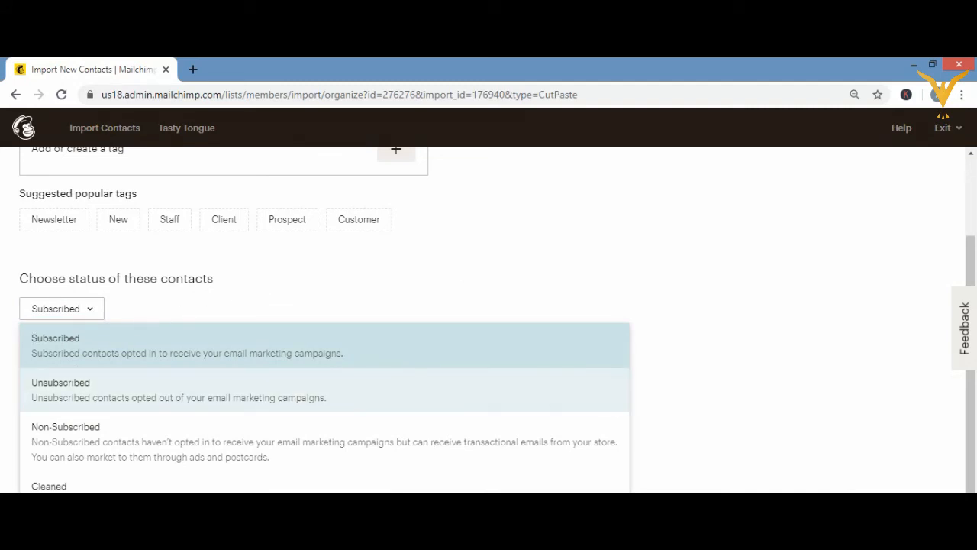
{"action": "key", "text": "Escape"}
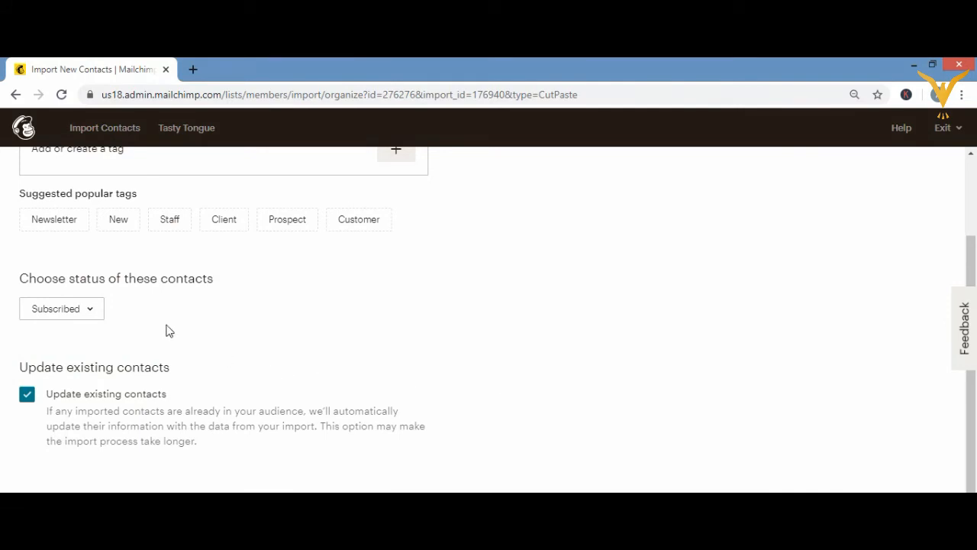
Step: Set the status of the imported contacts to Non-Subscribed and switch it back to Subscribed
{"action": "left_click", "coordinate": [54, 318]}
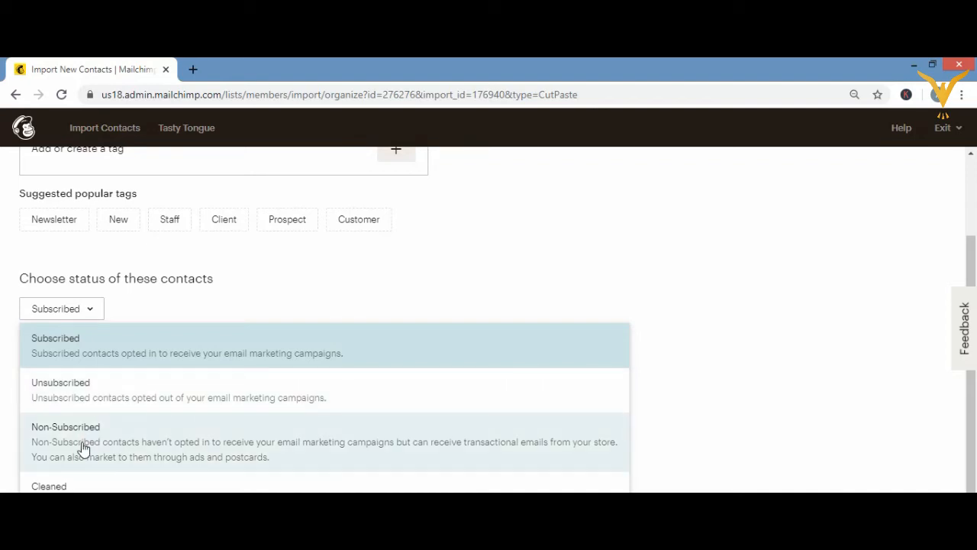
{"action": "left_click", "coordinate": [171, 453]}
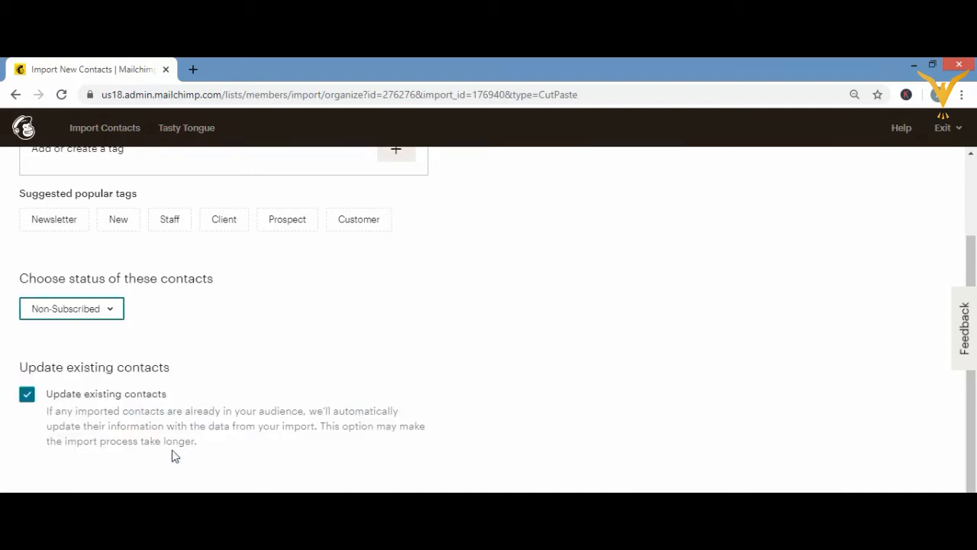
{"action": "left_click", "coordinate": [85, 310]}
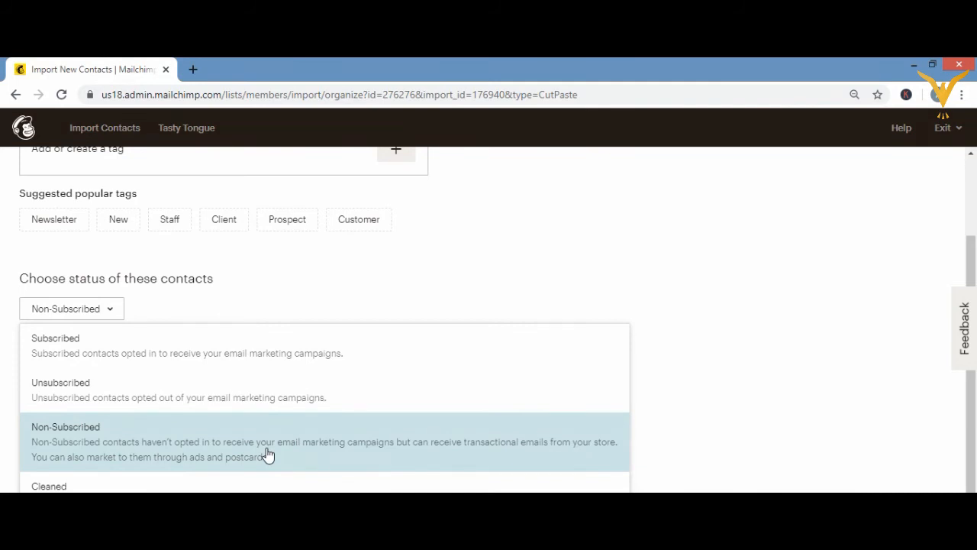
{"action": "left_click", "coordinate": [287, 344]}
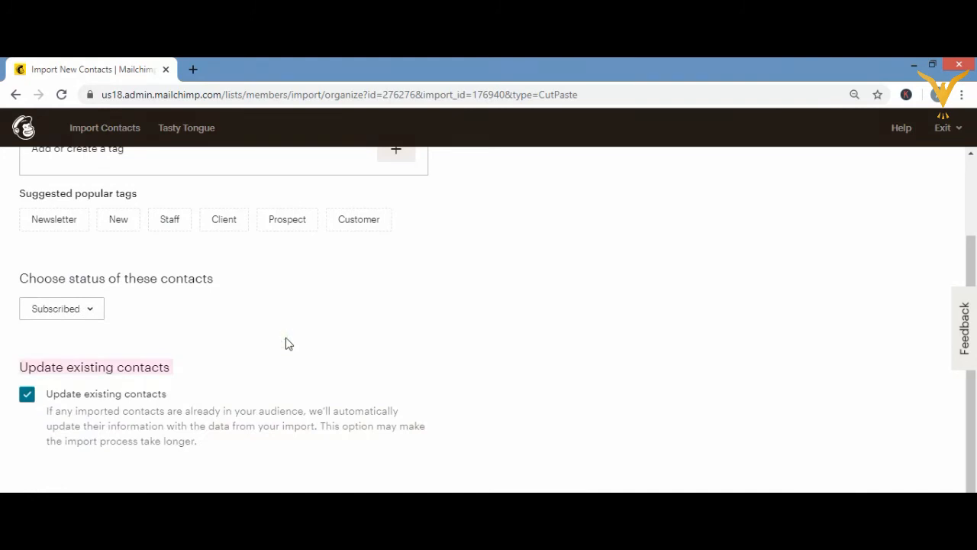
Step: Continue to the import review, check the selections and complete the import into the audience
{"action": "left_click", "coordinate": [295, 308]}
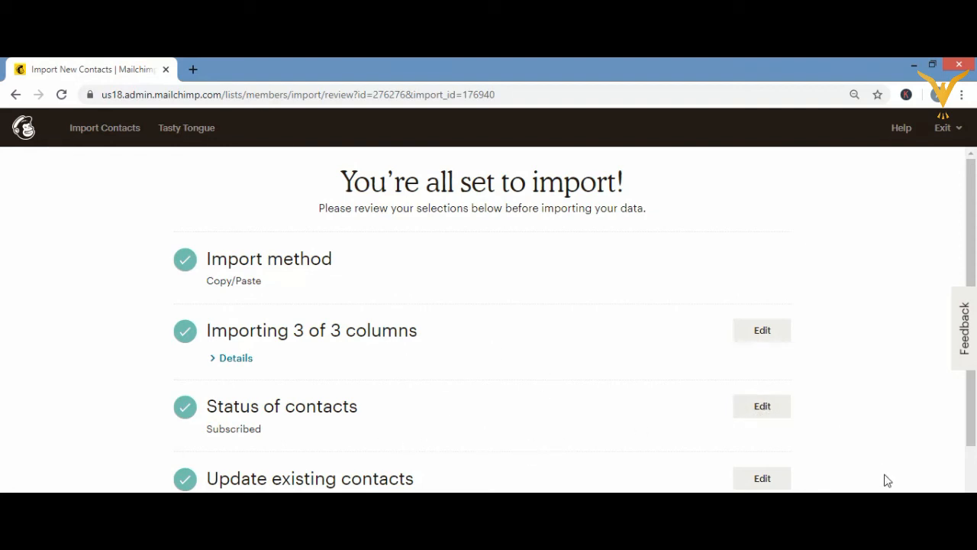
{"action": "scroll", "coordinate": [966, 488], "scroll_direction": "down", "scroll_amount": 1}
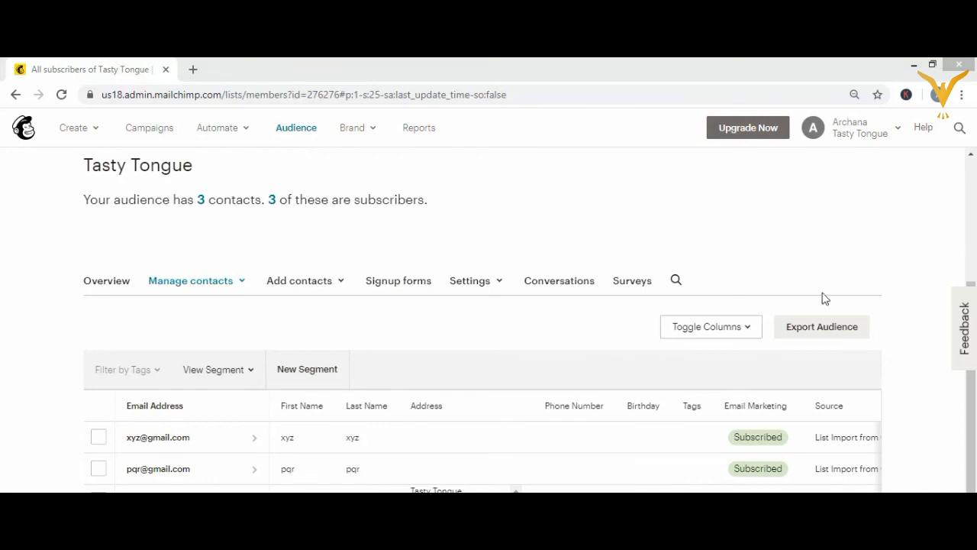
Step: Examine the imported contacts in the Tasty Tongue audience's contact table
{"action": "scroll", "coordinate": [972, 199], "scroll_direction": "down", "scroll_amount": 1}
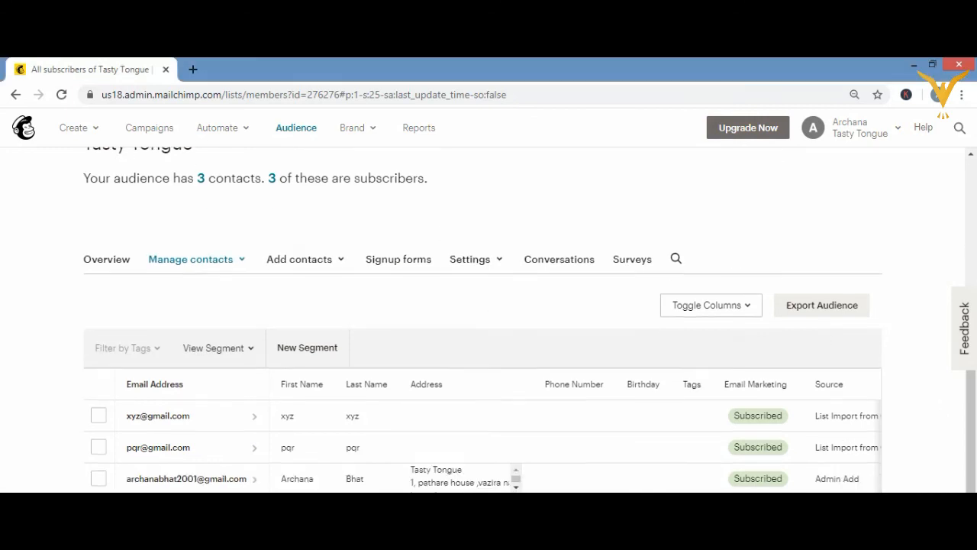
{"action": "left_click", "coordinate": [971, 154]}
{"action": "left_click", "coordinate": [972, 154]}
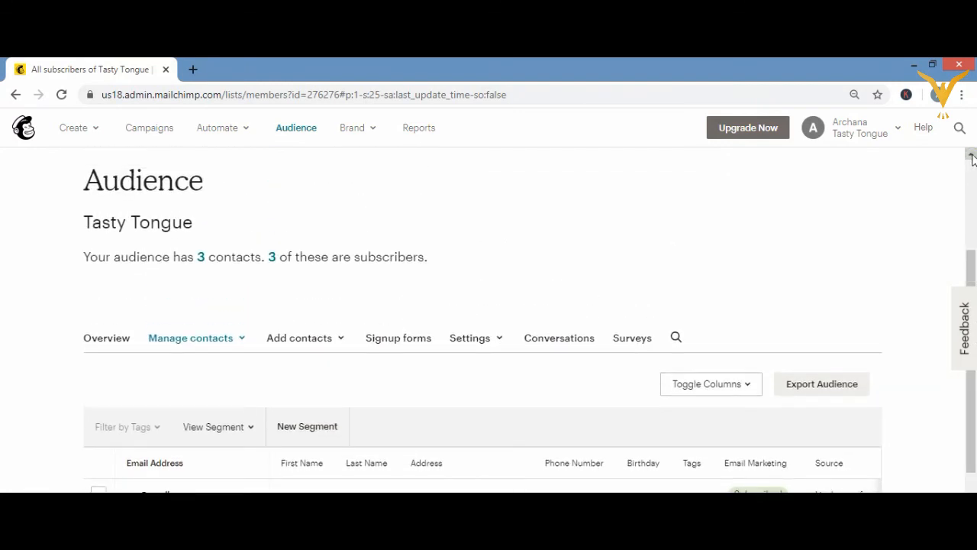